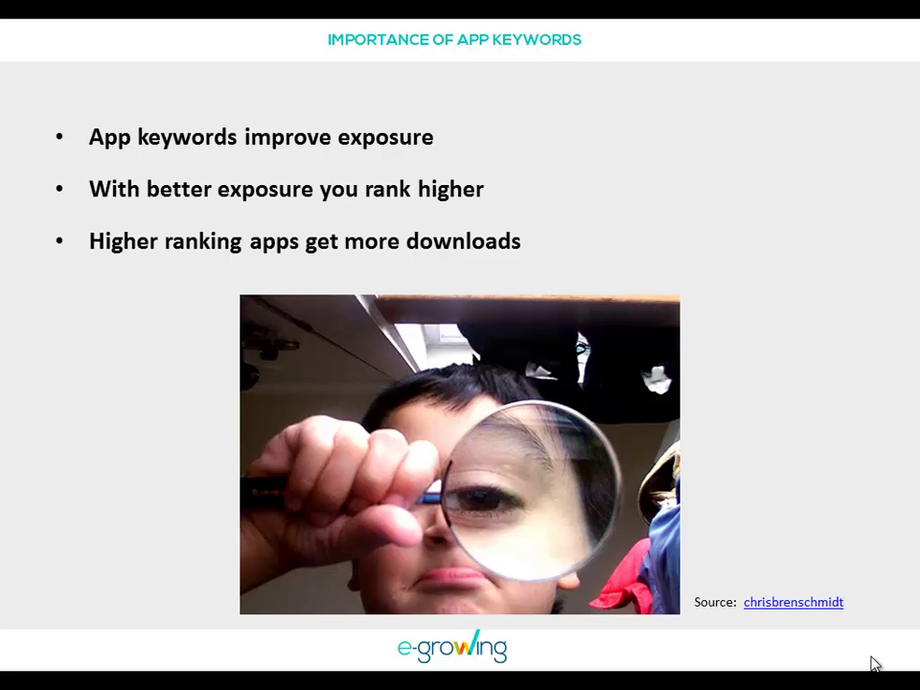
pyautogui.press('Right')
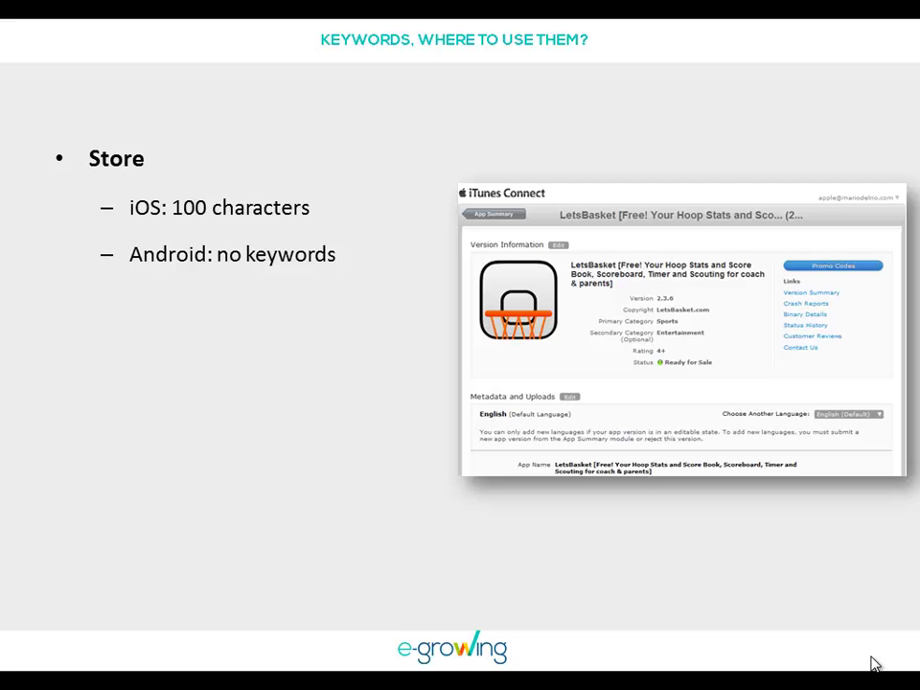
pyautogui.press('Right')
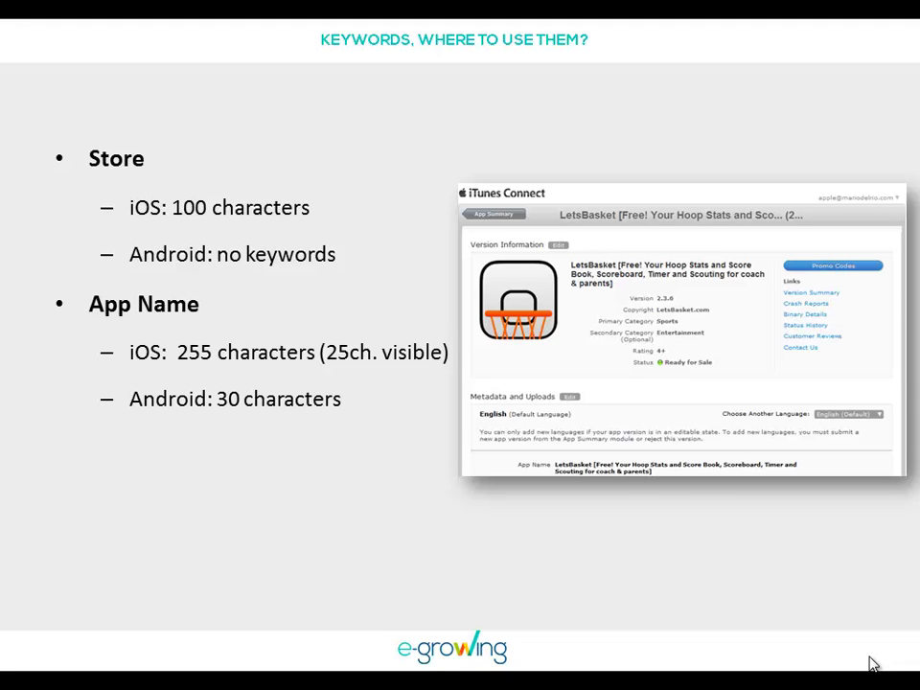
pyautogui.click(886, 672)
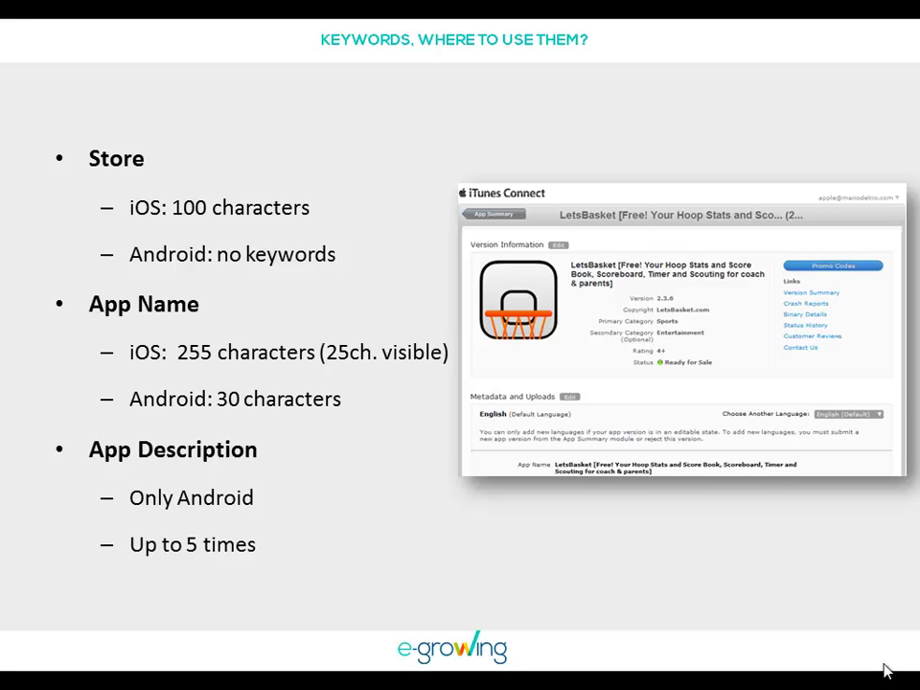
pyautogui.press('Right')
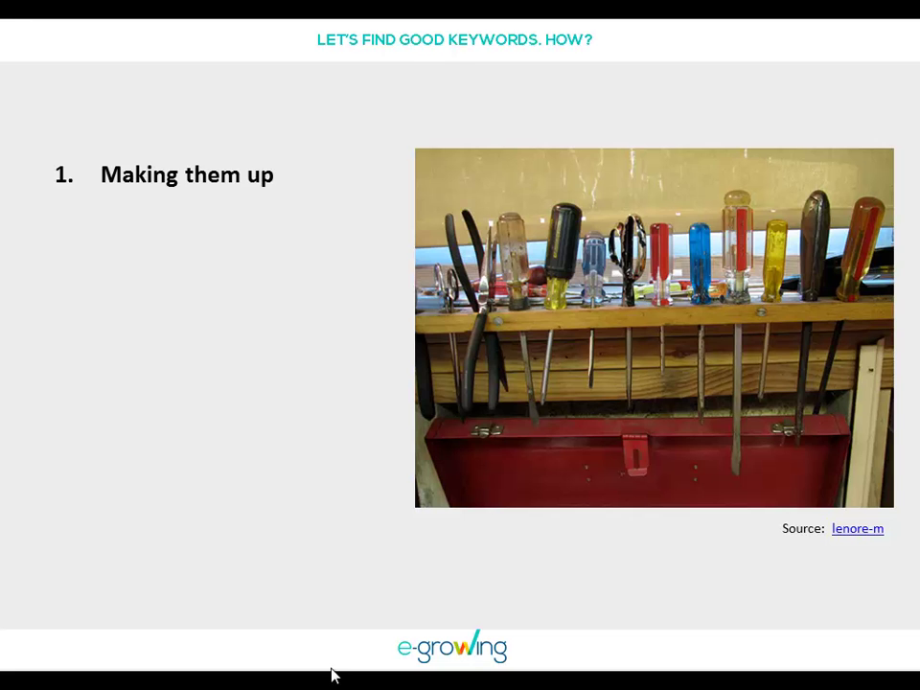
pyautogui.press('Right')
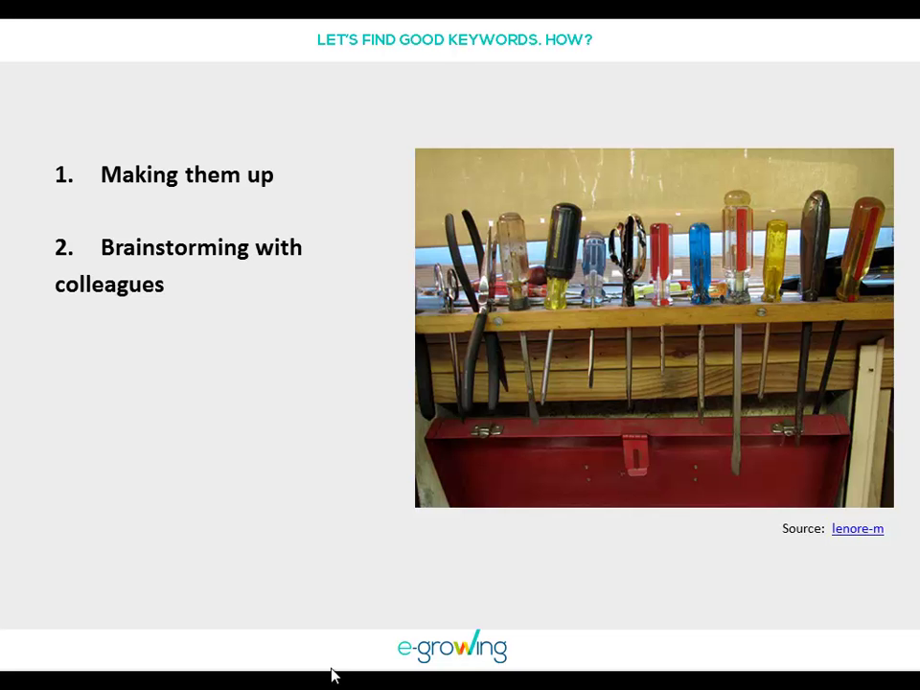
pyautogui.press('Right')
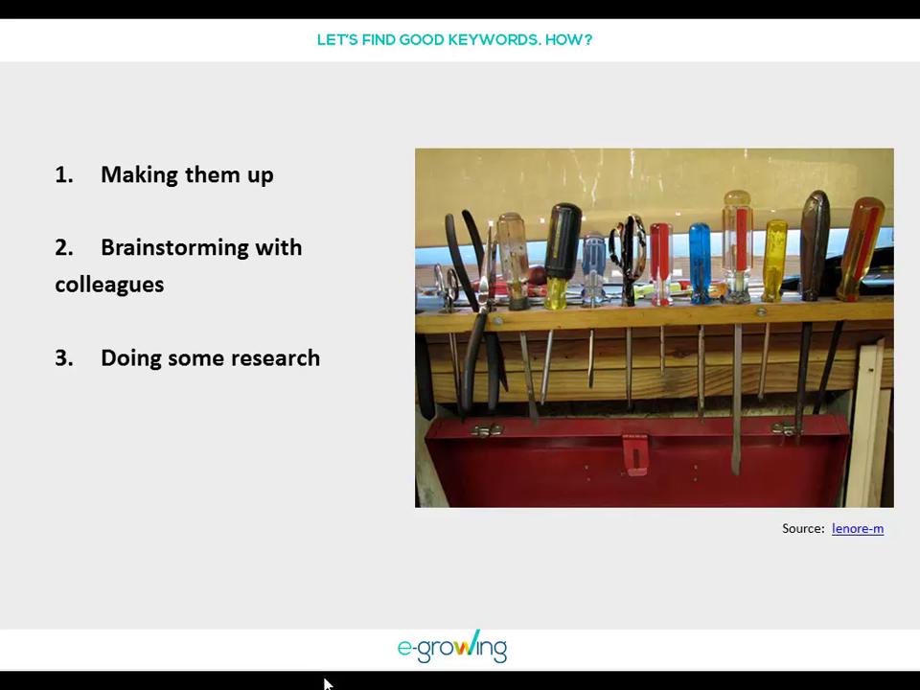
pyautogui.press('Right')
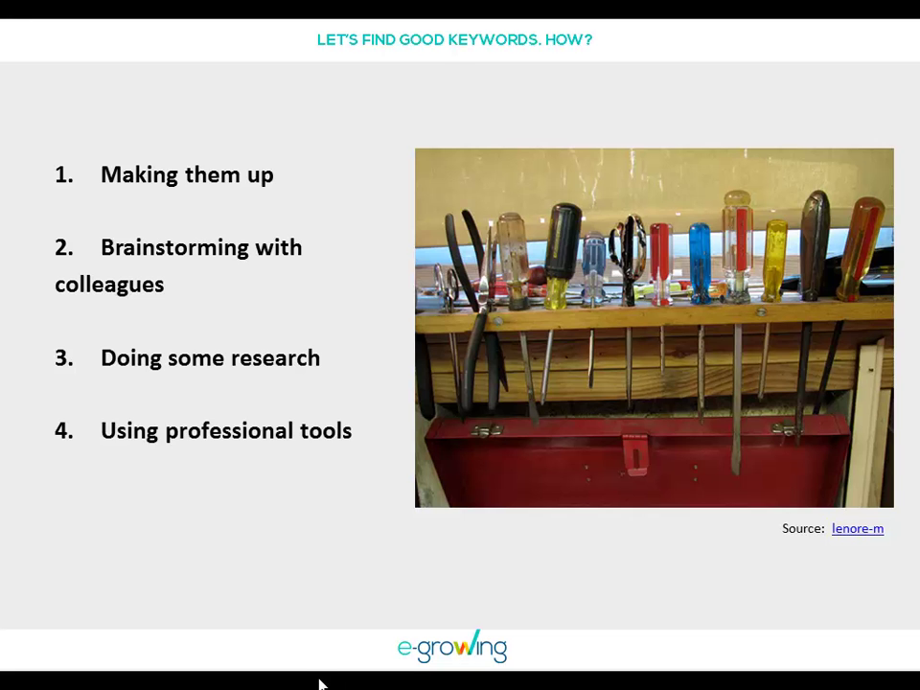
pyautogui.press('Right')
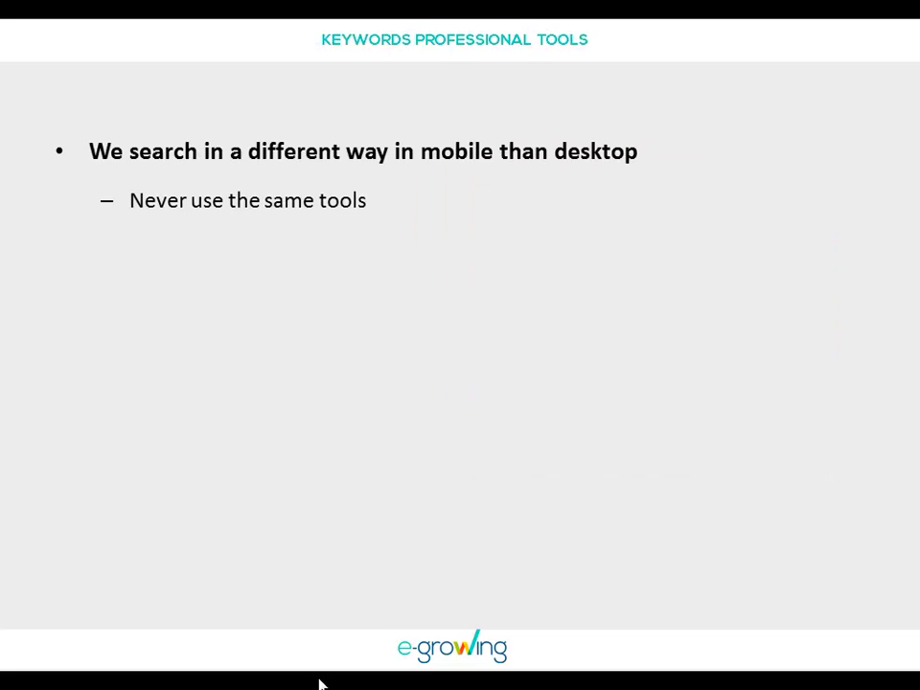
pyautogui.press('Right')
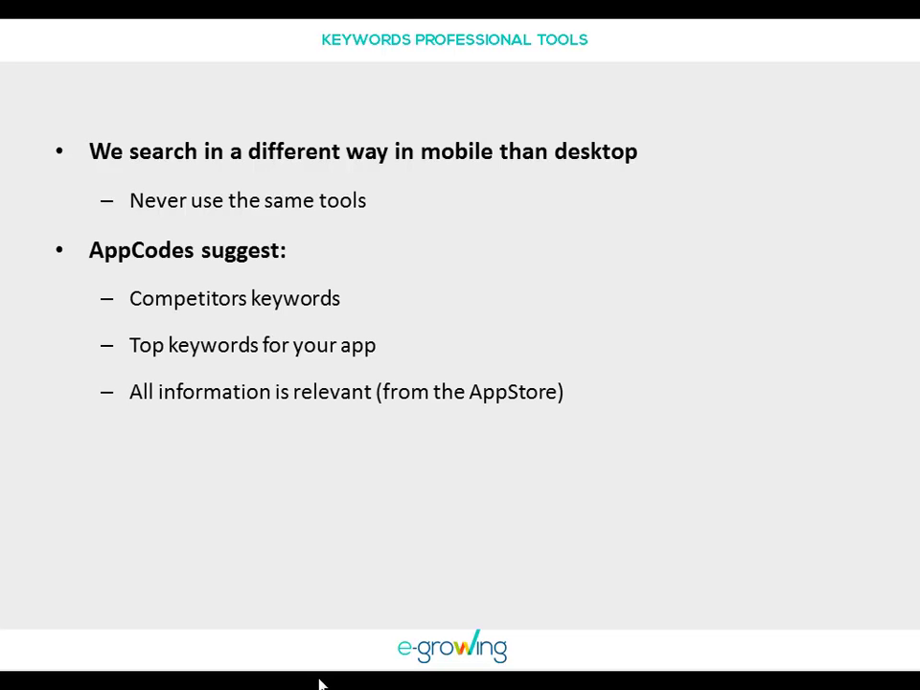
pyautogui.press('Right')
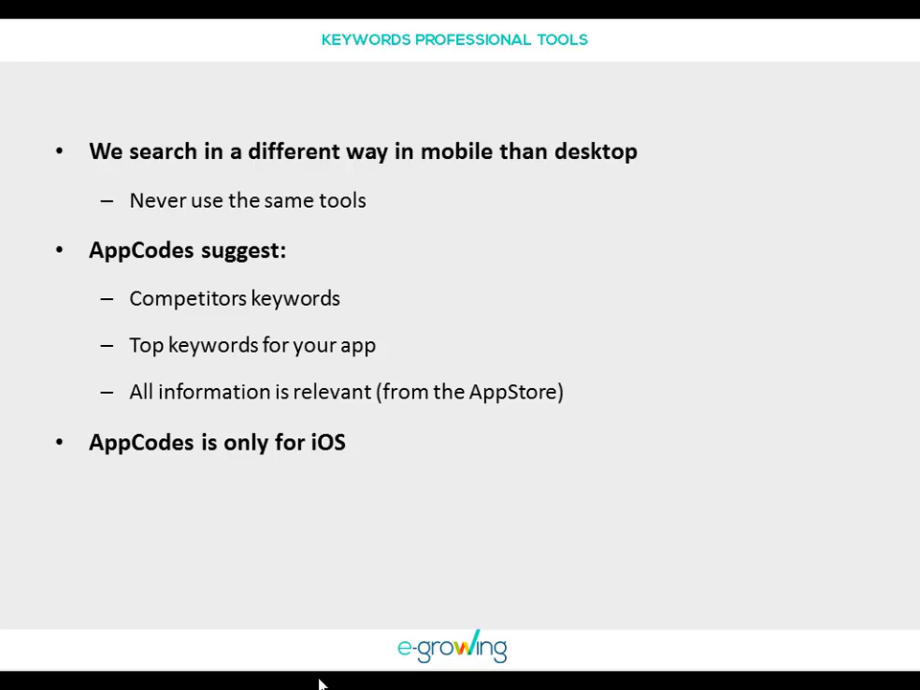
pyautogui.press('Right')
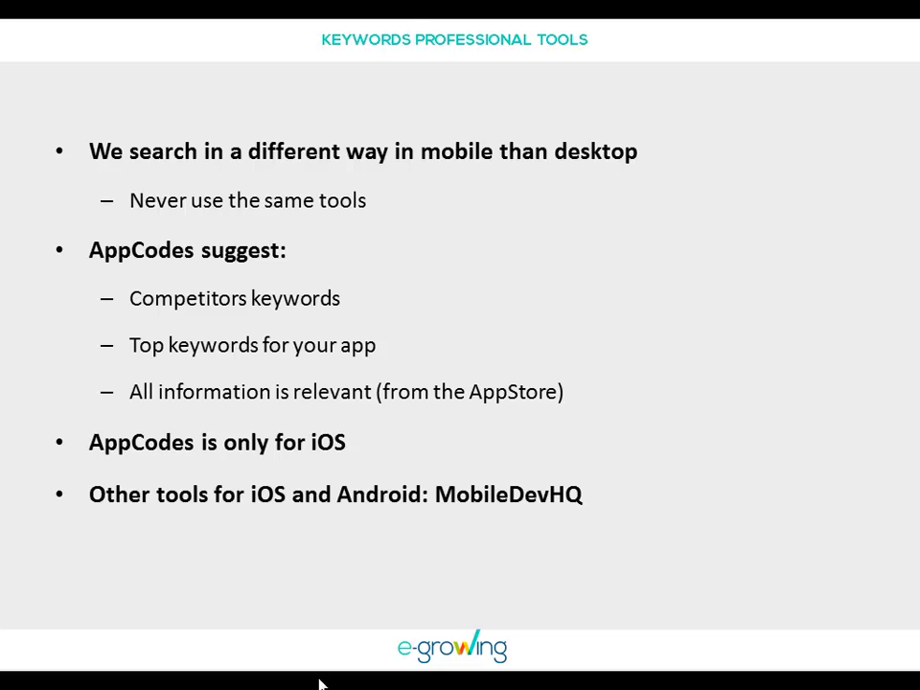
pyautogui.press('Right')
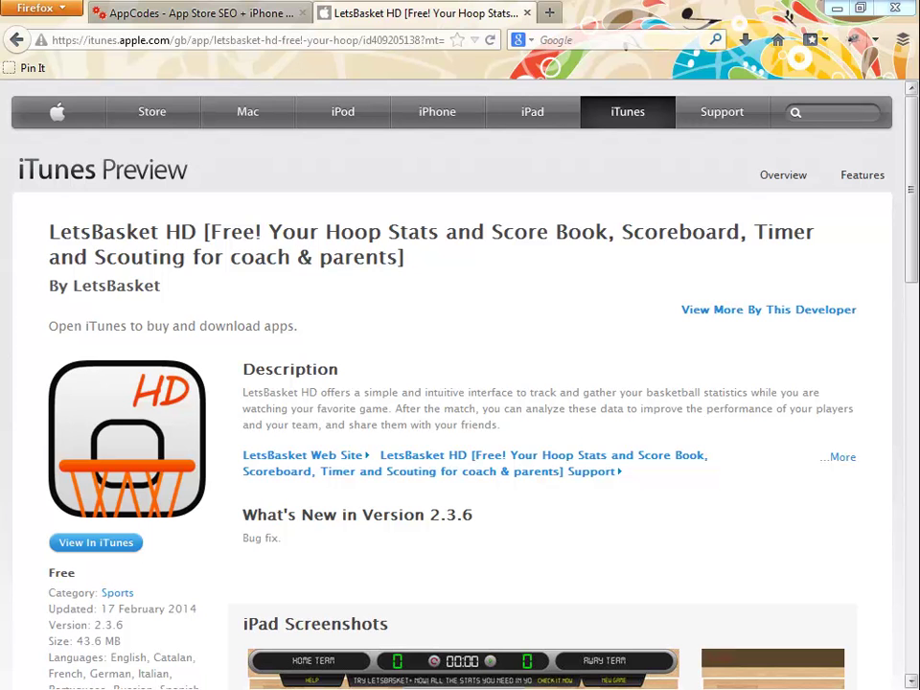
# Submit the LetsBasket HD iTunes page URL in AppCodes as the app id for the United States Store
pyautogui.hotkey('ctrl', 'l')
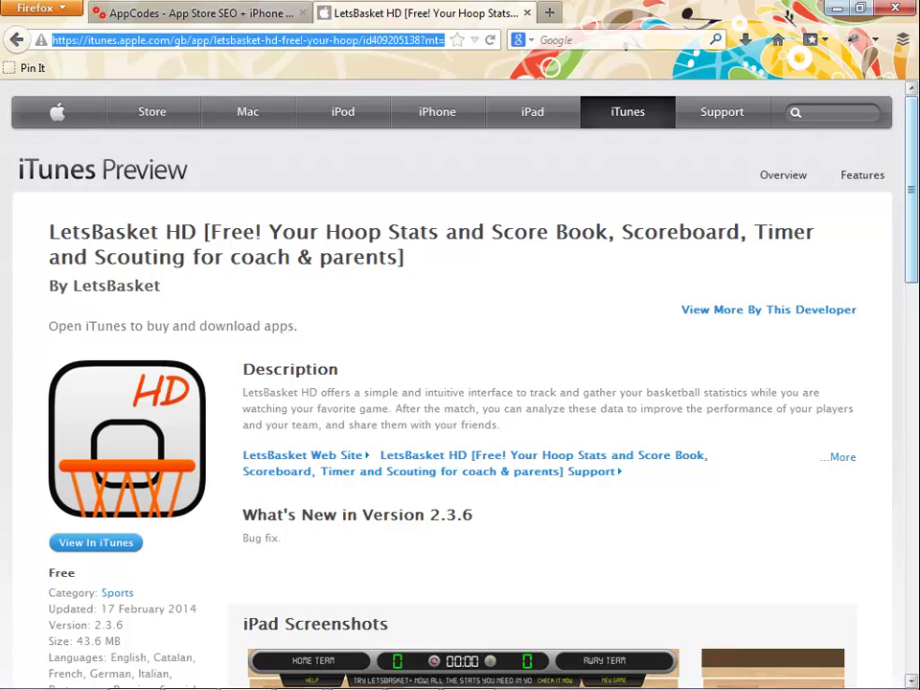
pyautogui.rightClick(364, 41)
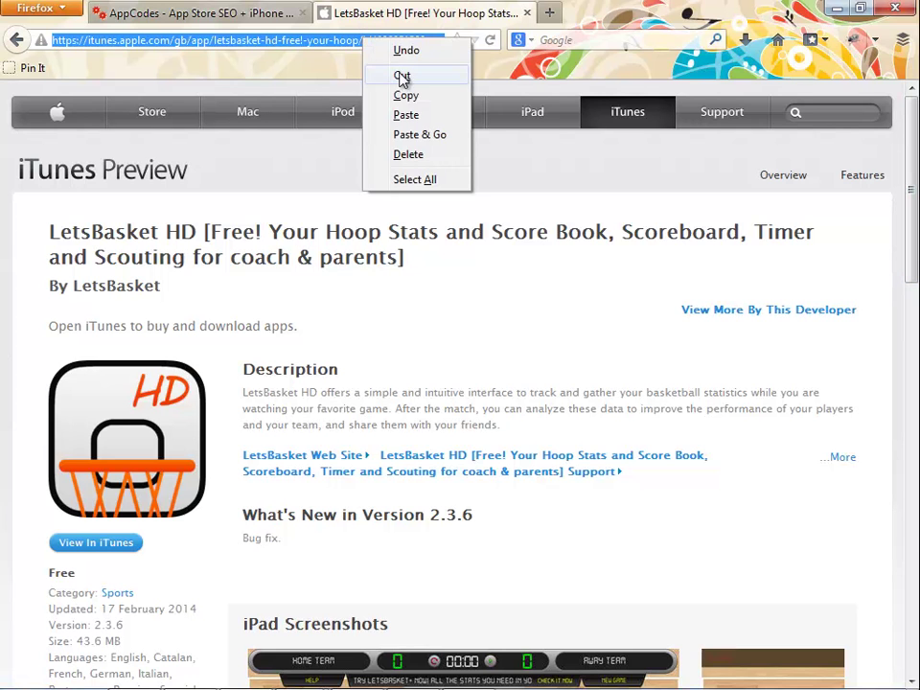
pyautogui.click(402, 77)
pyautogui.click(232, 14)
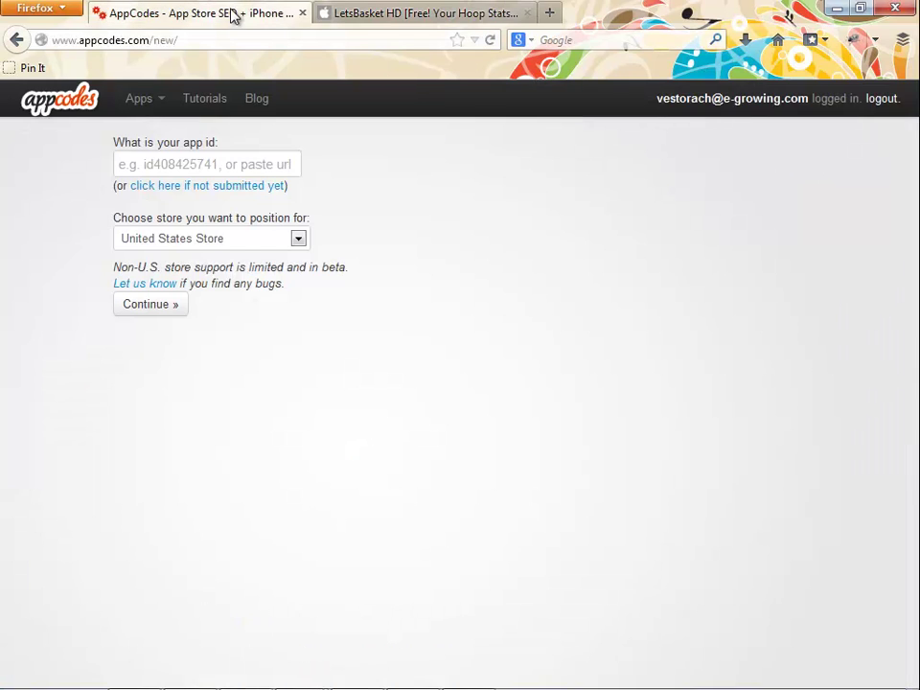
pyautogui.rightClick(241, 167)
pyautogui.click(276, 243)
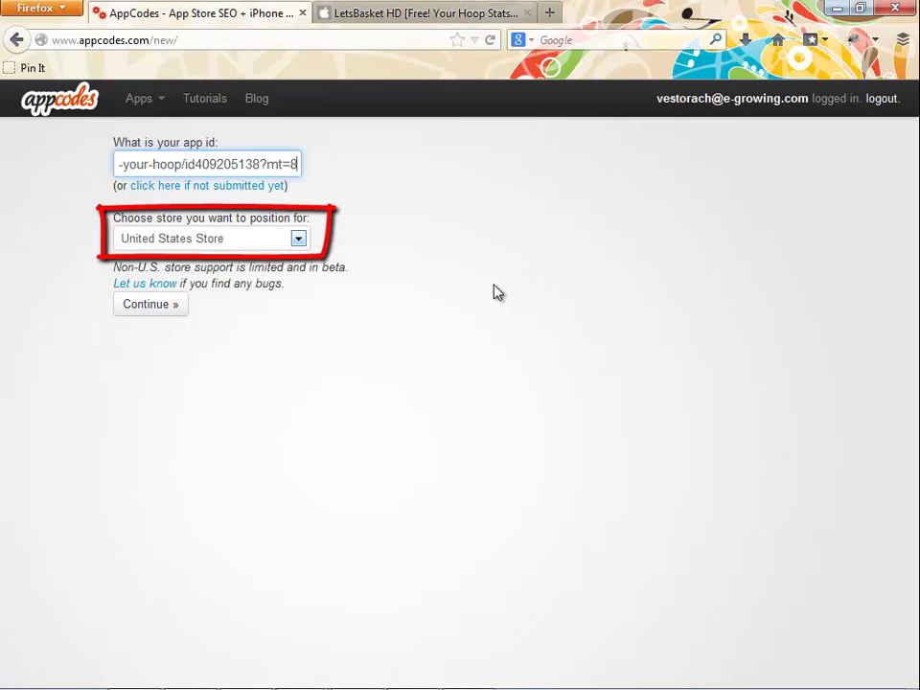
pyautogui.click(132, 306)
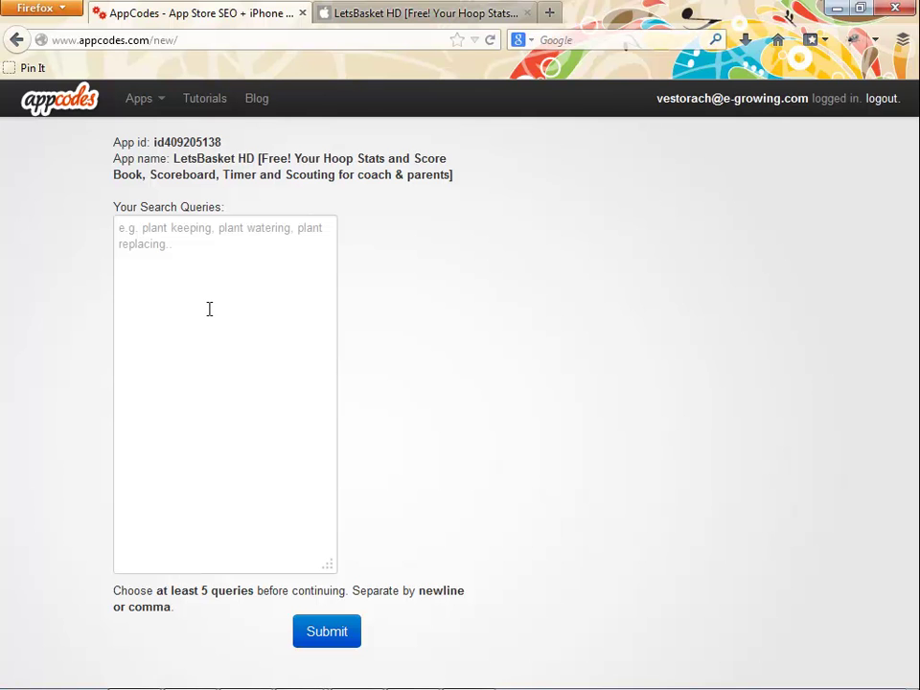
# Submit the comma-separated keyword list from Notepad as the app's search queries and remove the bstats entries from the query list
pyautogui.click(414, 672)
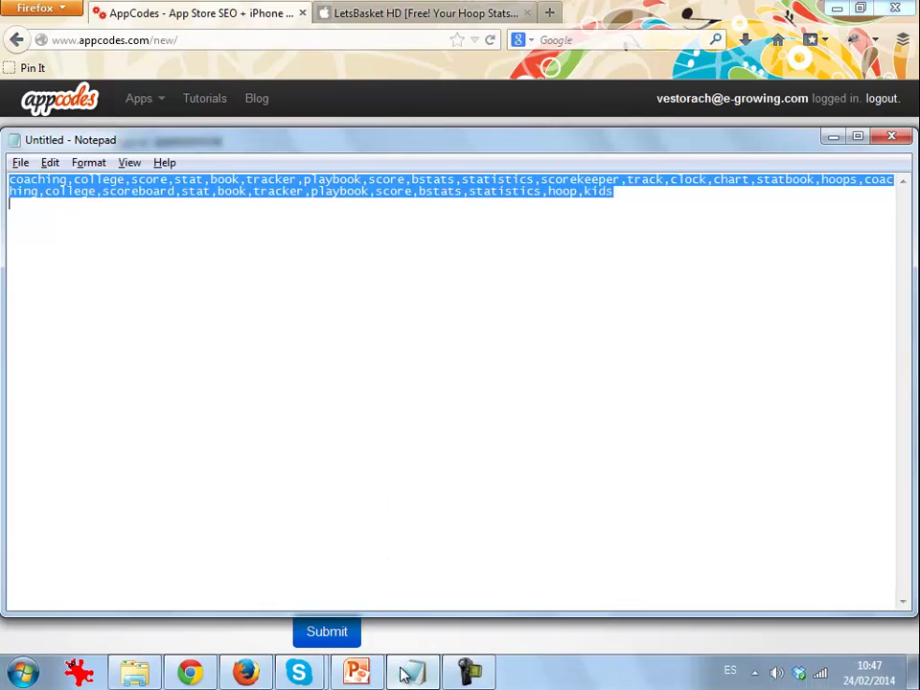
pyautogui.click(480, 648)
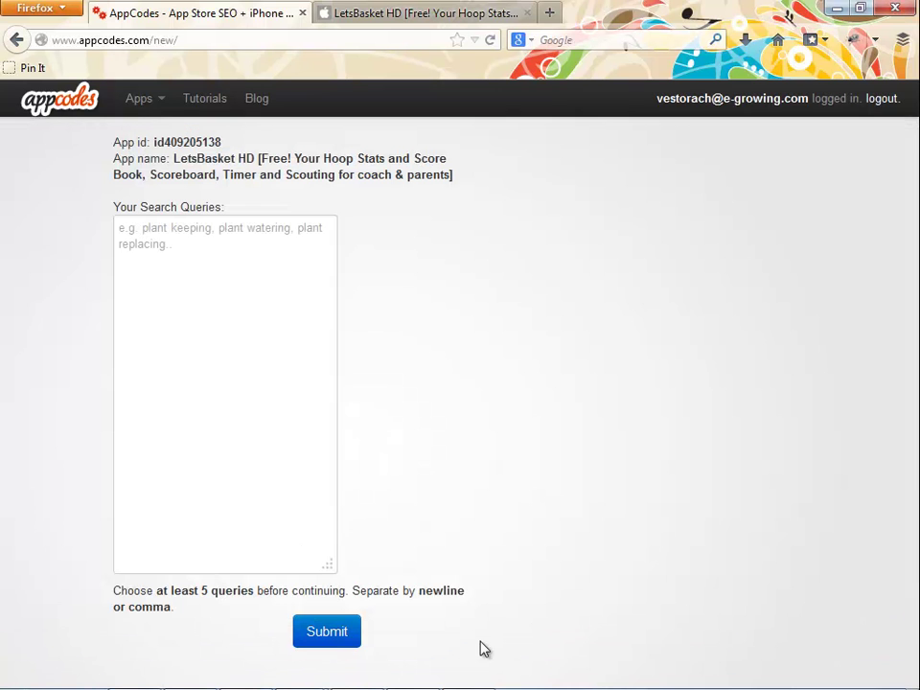
pyautogui.click(248, 381)
pyautogui.write('coaching,college,score,stat,book,tracker,playbook,score,bstats,statistics,scorekeeper,track,clock,chart,statbook,hoops,coaching,college,scoreboard,stat,book,tracker,playbook,score,bstats,statistics,hoop,kids')
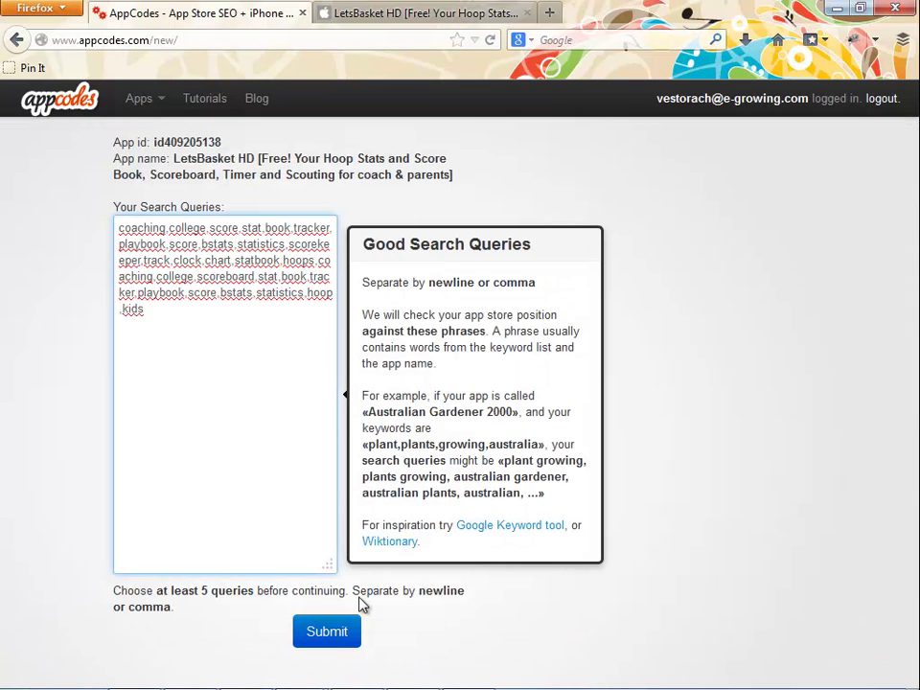
pyautogui.click(327, 631)
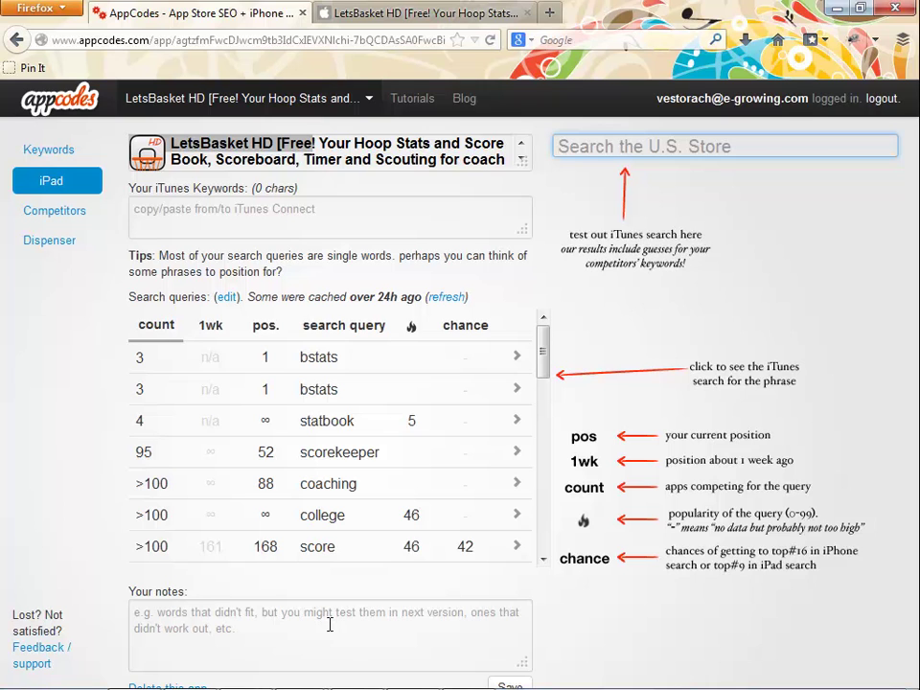
pyautogui.click(517, 365)
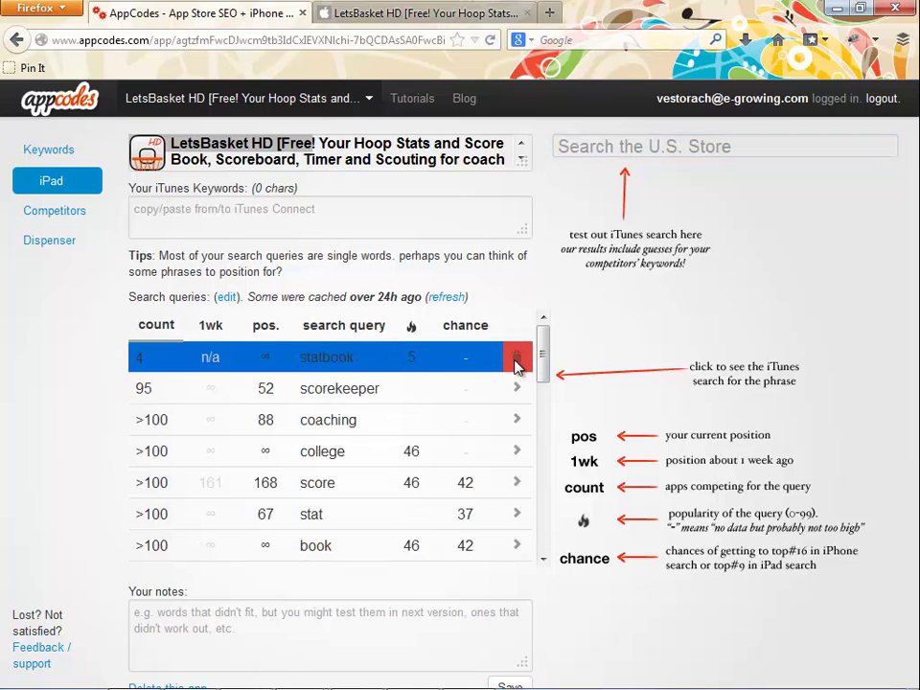
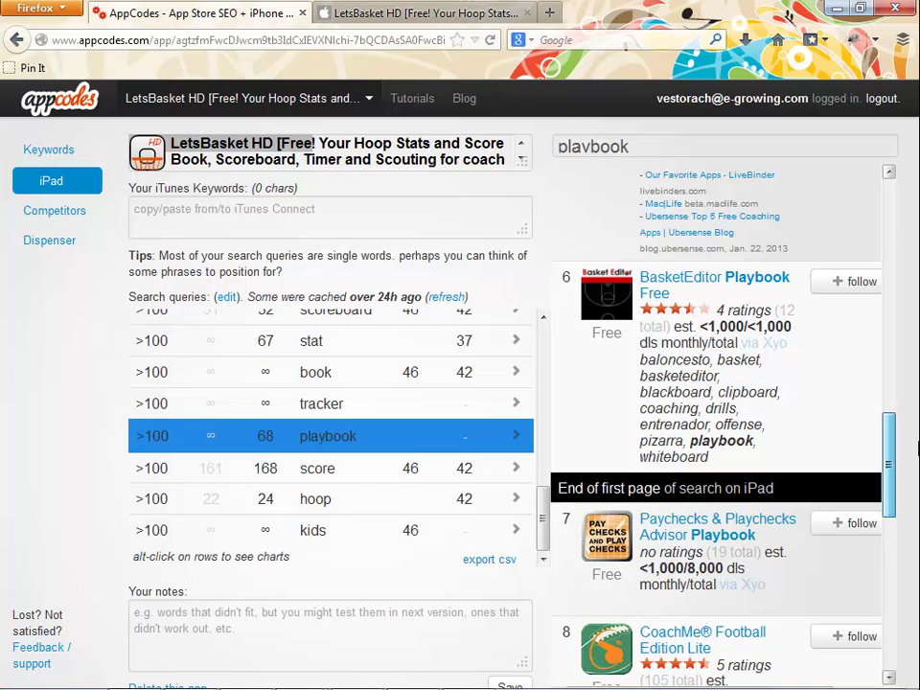
# Follow BasketEditor Playbook Free, CoachBase, Basketball Playbook HD Free and Playbook for Coaches (Free) in the playbook search results
pyautogui.scroll(1, 843, 325)
pyautogui.click(843, 325)
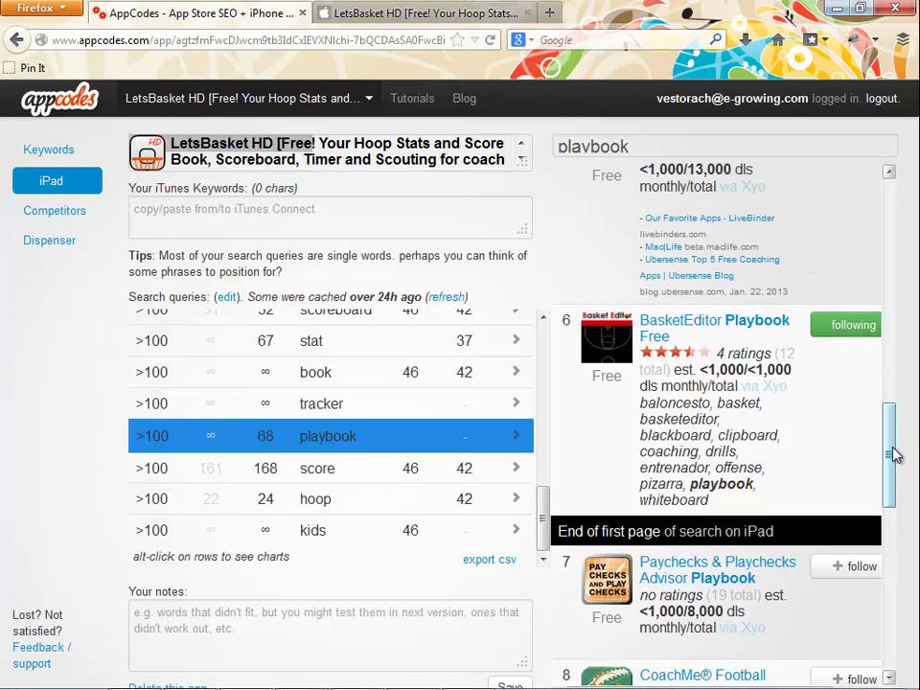
pyautogui.scroll(5, 890, 401)
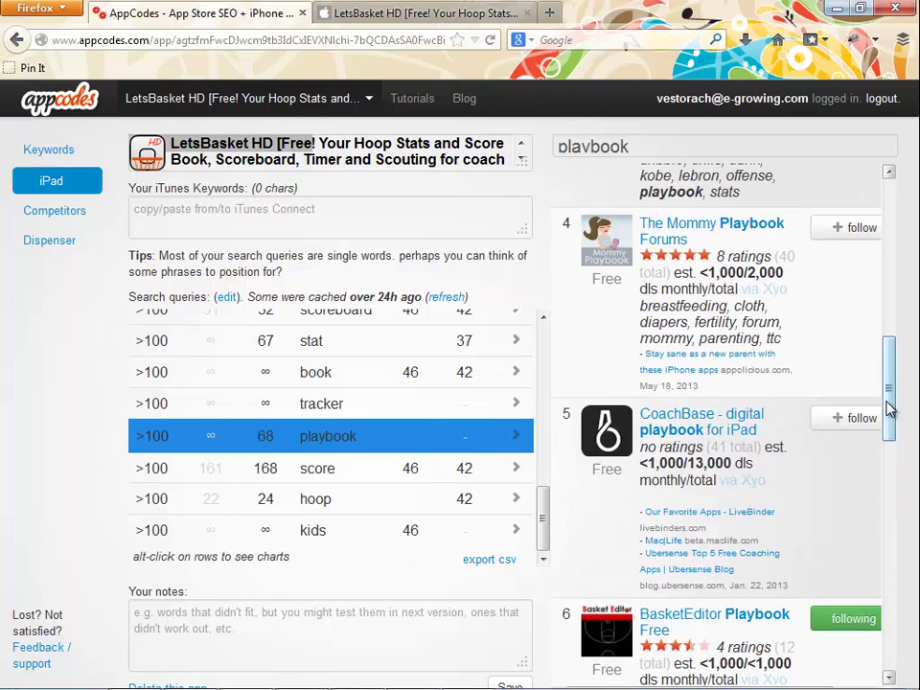
pyautogui.click(852, 417)
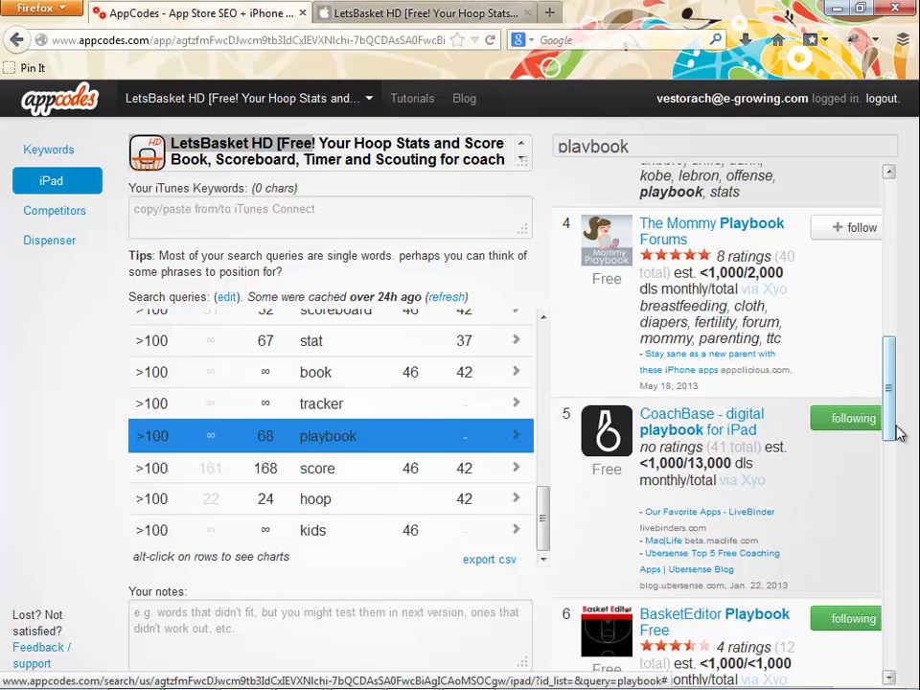
pyautogui.moveTo(896, 418); pyautogui.dragTo(899, 342)
pyautogui.click(861, 366)
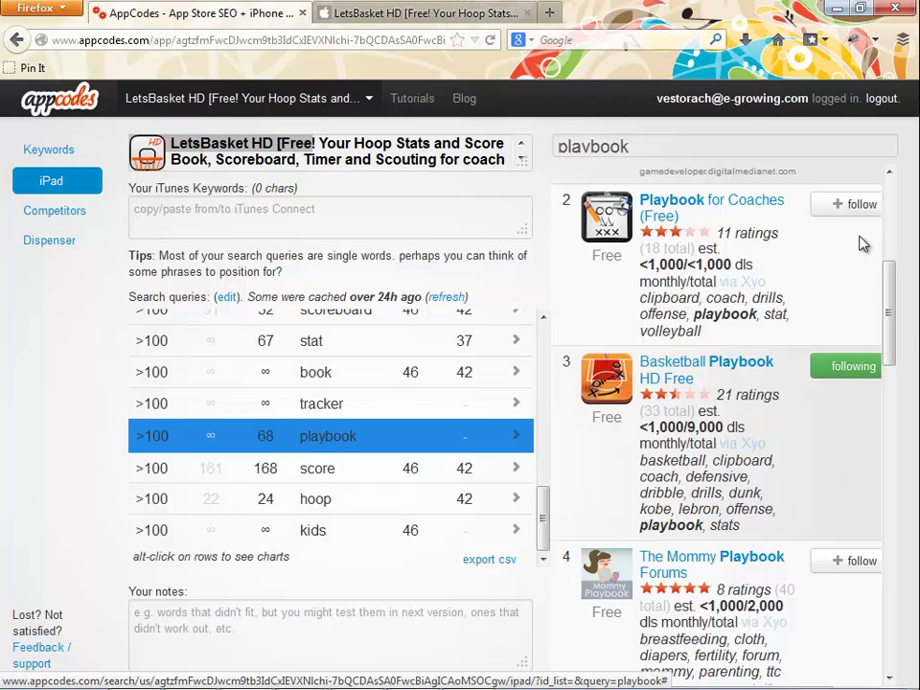
pyautogui.click(843, 208)
# Search the U.S. Store for "basketball statistics" and look through the competing apps and their keywords
pyautogui.moveTo(891, 281); pyautogui.dragTo(896, 195)
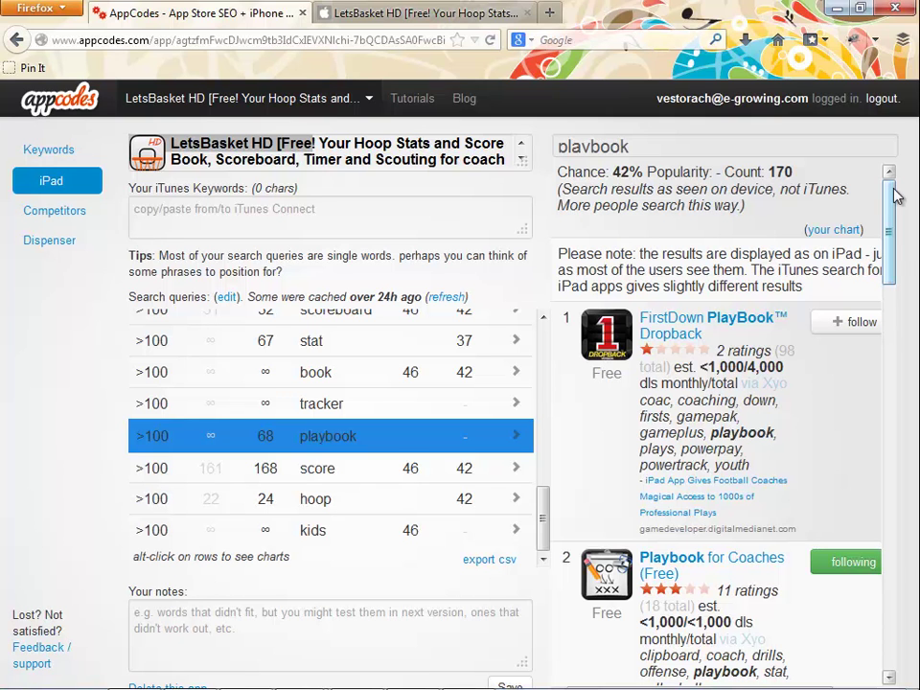
pyautogui.doubleClick(575, 146)
pyautogui.write('basketball statistics')
pyautogui.press('Return')
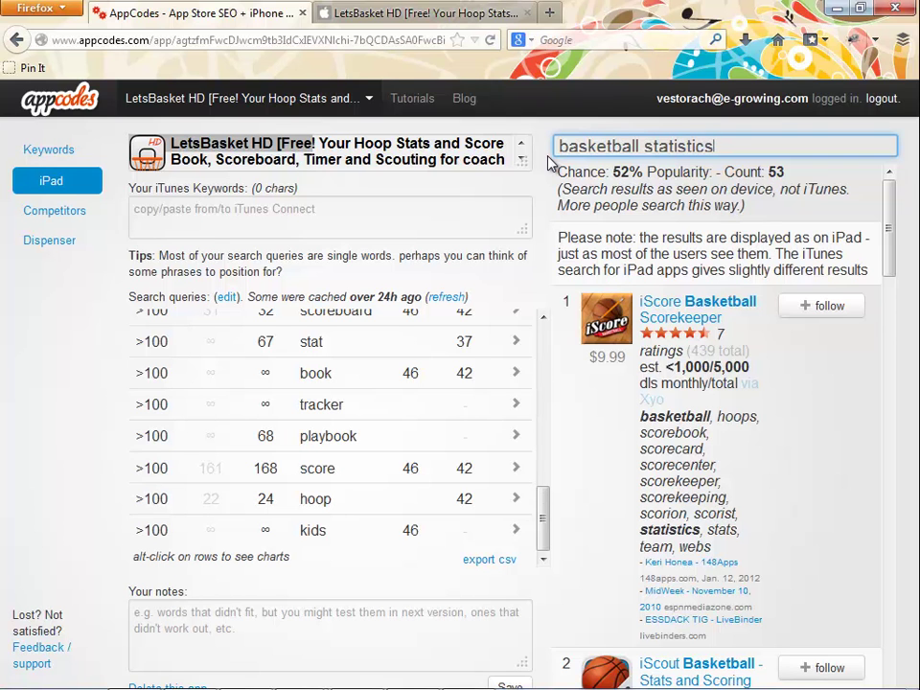
pyautogui.moveTo(889, 191); pyautogui.dragTo(908, 350)
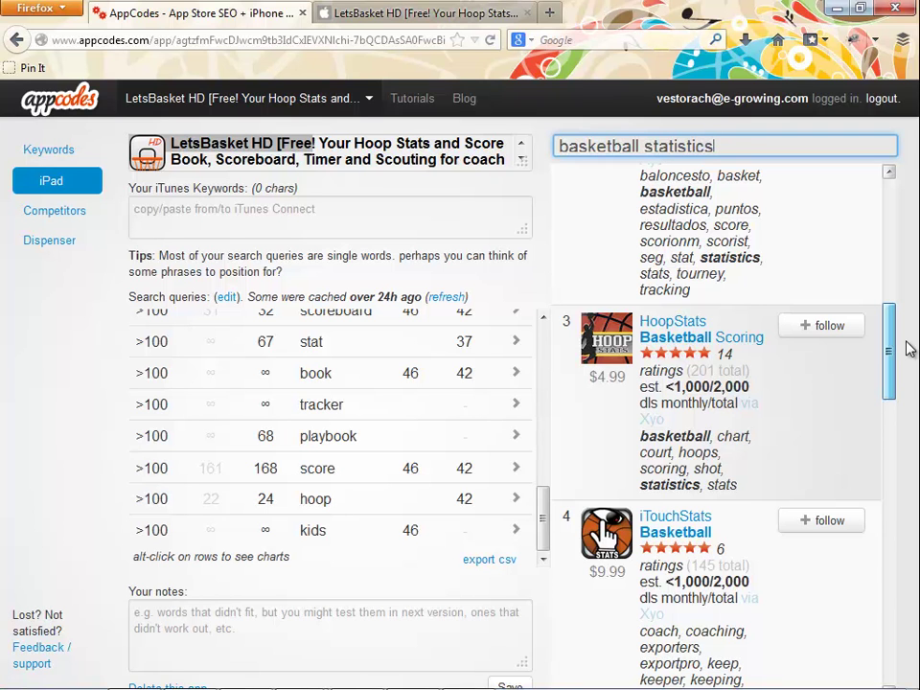
pyautogui.moveTo(909, 350); pyautogui.dragTo(917, 211)
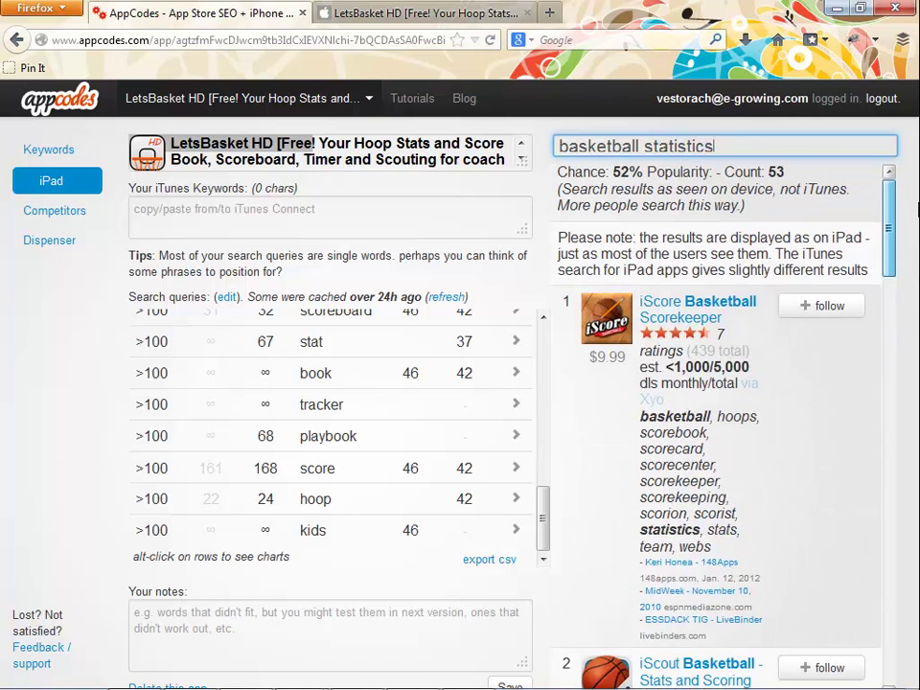
# Follow iScore Basketball Scorekeeper, iScout Basketball, HoopStats Basketball Scoring and iTouchStats Basketball in the basketball statistics results
pyautogui.click(805, 307)
pyautogui.moveTo(889, 251); pyautogui.dragTo(889, 303)
pyautogui.scroll(-3, 886, 307)
pyautogui.click(783, 265)
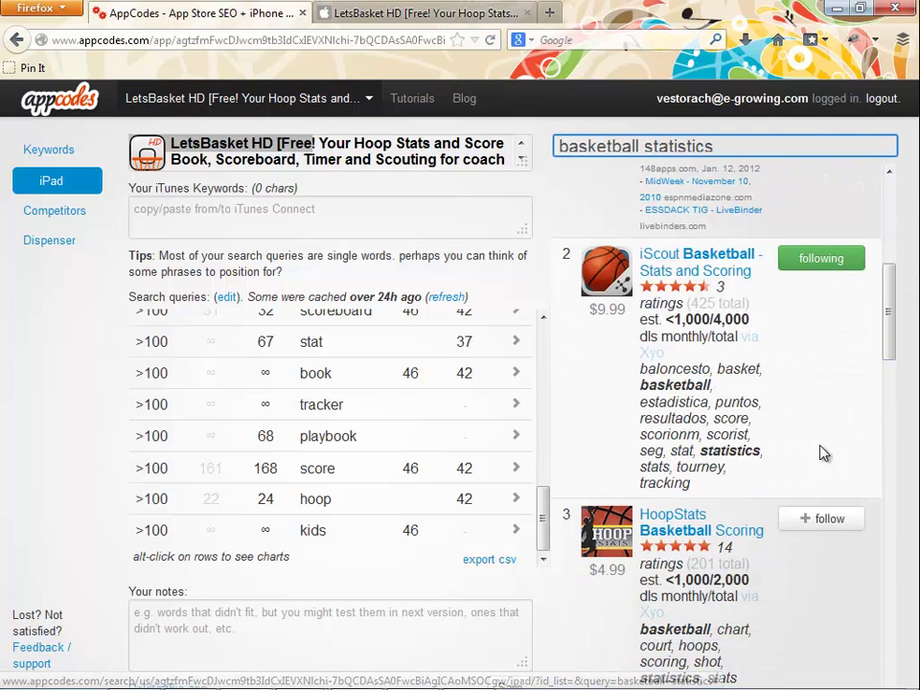
pyautogui.click(822, 522)
pyautogui.moveTo(889, 314); pyautogui.dragTo(889, 369)
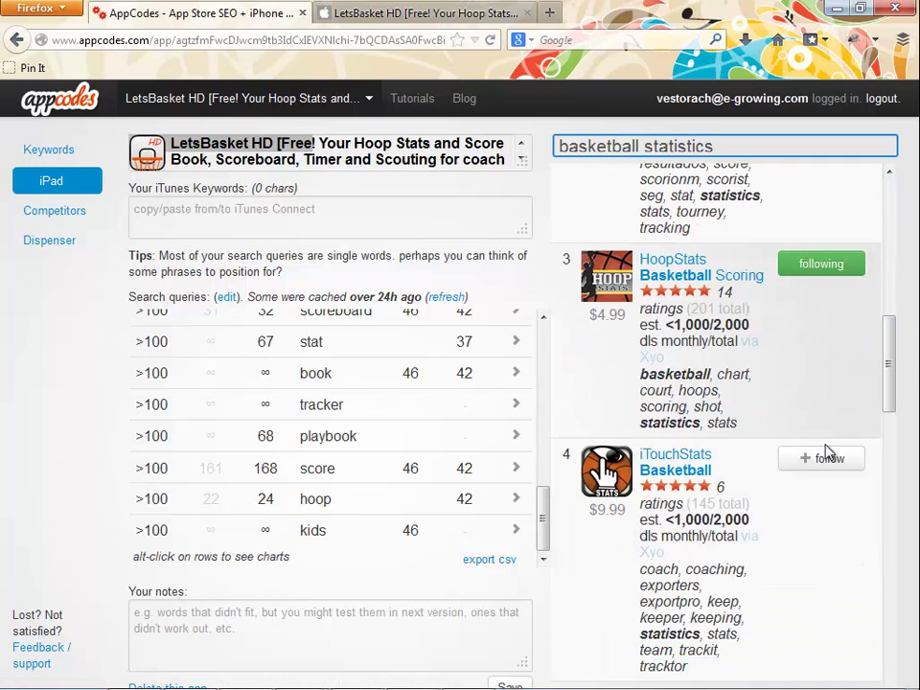
pyautogui.click(825, 460)
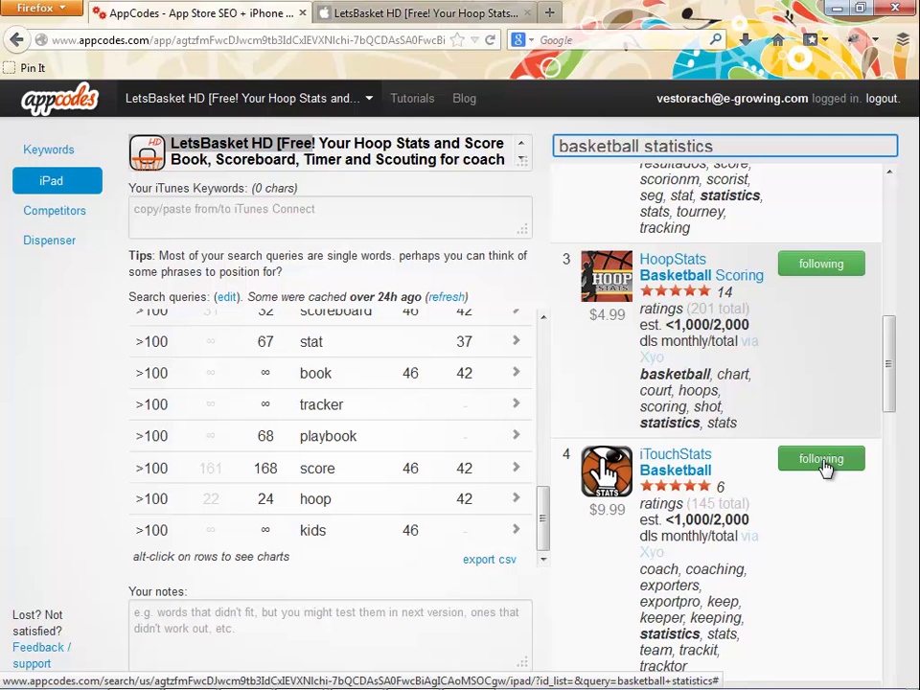
# Open the Competitors page to view the followed apps
pyautogui.click(71, 217)
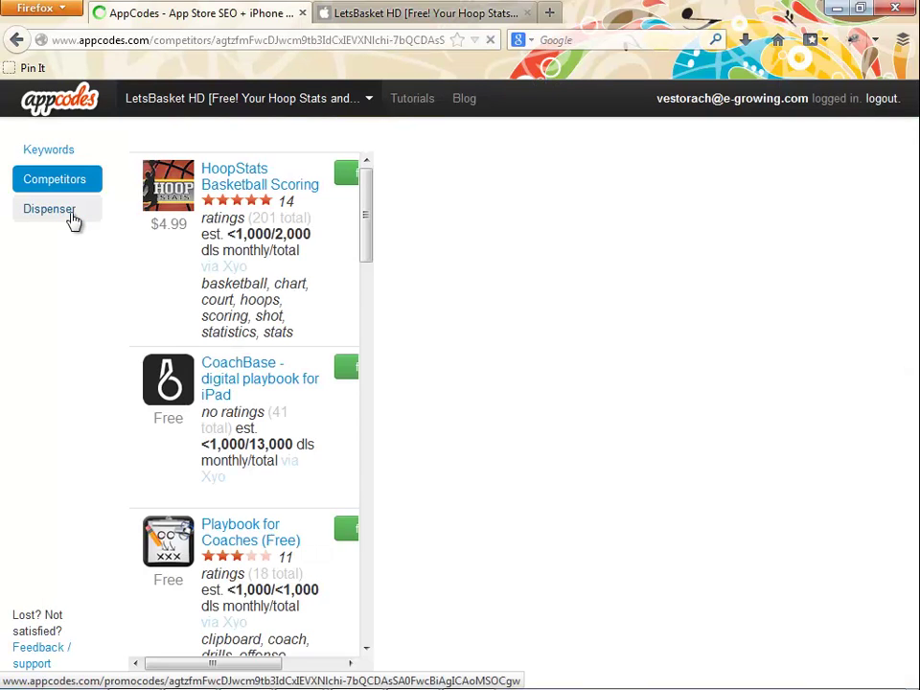
pyautogui.click(73, 219)
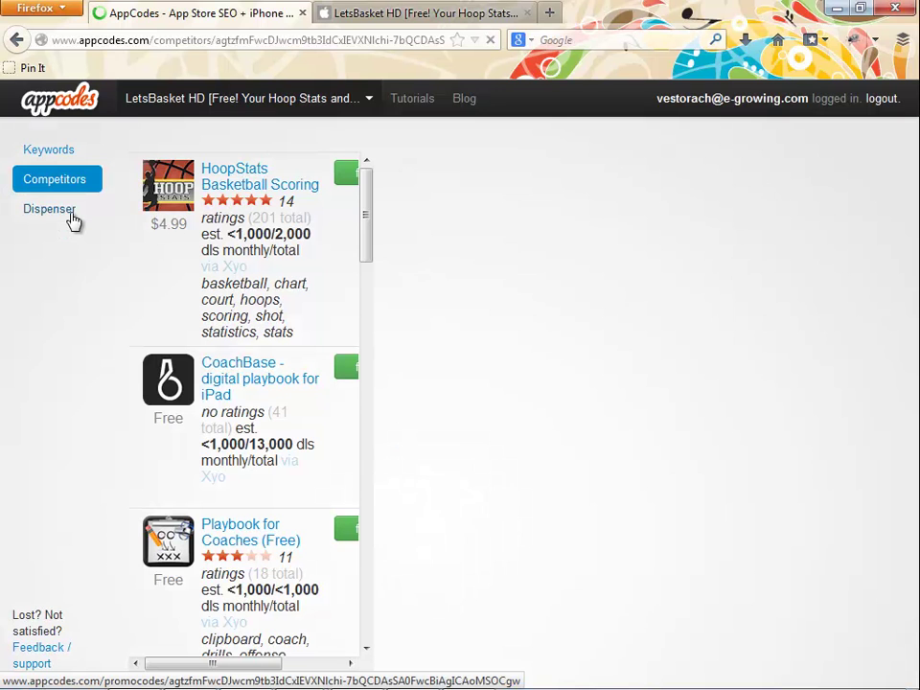